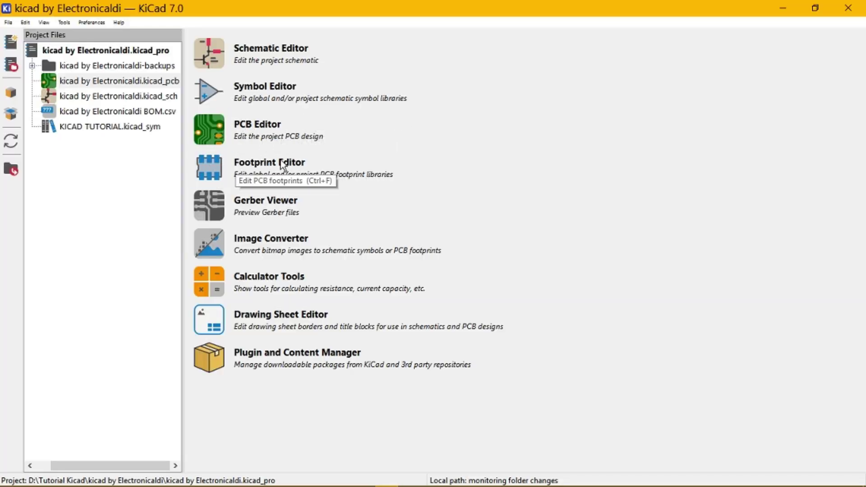
- Open the Footprint Editor and create a new footprint library named KICAD TUTORIAL in the project folder
{"action": "left_click", "coordinate": [218, 166]}
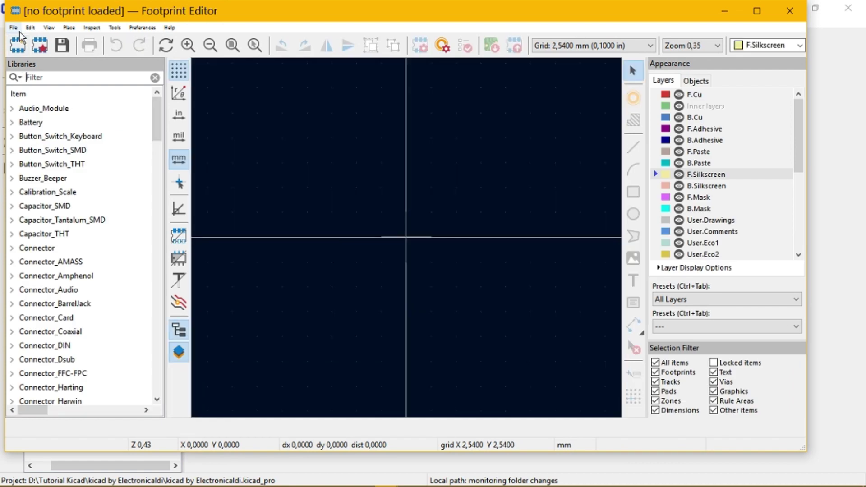
{"action": "left_click", "coordinate": [14, 28]}
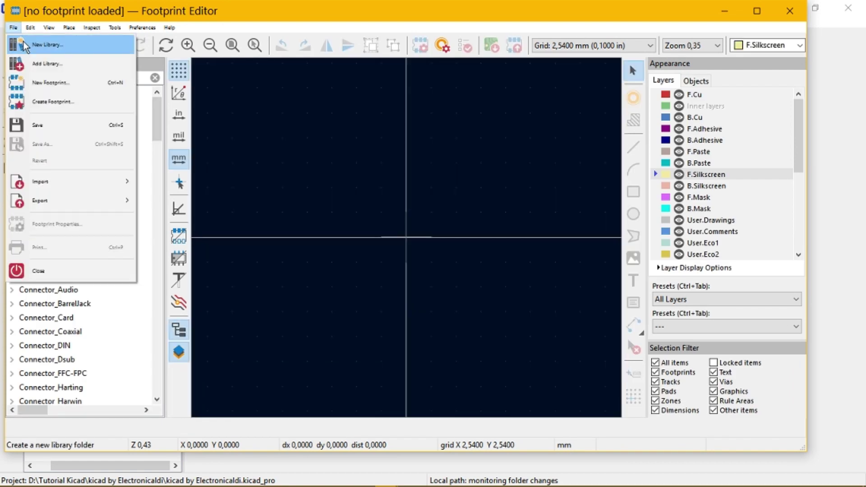
{"action": "left_click", "coordinate": [24, 42]}
{"action": "left_click", "coordinate": [417, 275]}
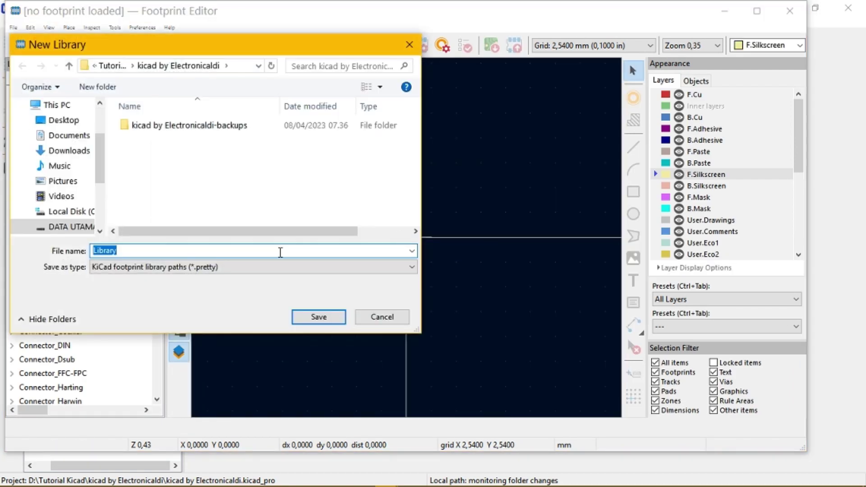
{"action": "left_click", "coordinate": [211, 250]}
{"action": "key", "text": "BackSpace"}
{"action": "key", "text": "BackSpace"}
{"action": "key", "text": "BackSpace"}
{"action": "key", "text": "BackSpace"}
{"action": "key", "text": "BackSpace"}
{"action": "key", "text": "BackSpace"}
{"action": "key", "text": "BackSpace"}
{"action": "type", "text": "KI"}
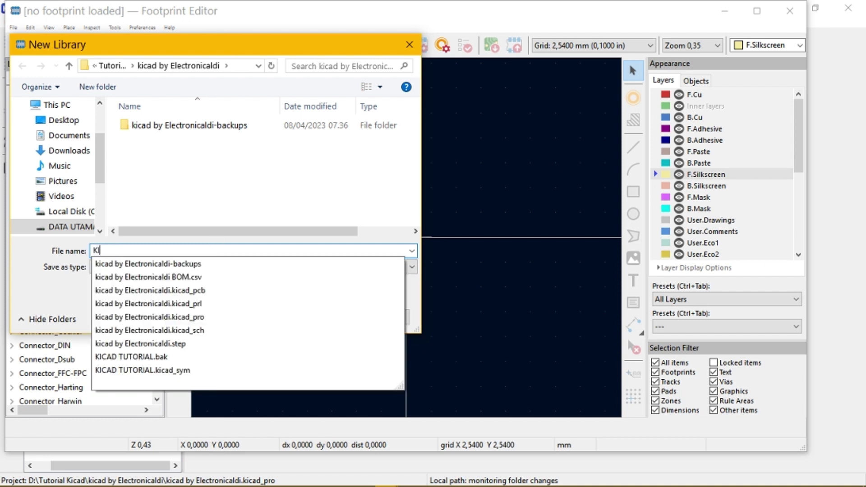
{"action": "type", "text": "CAD TUTORIAL"}
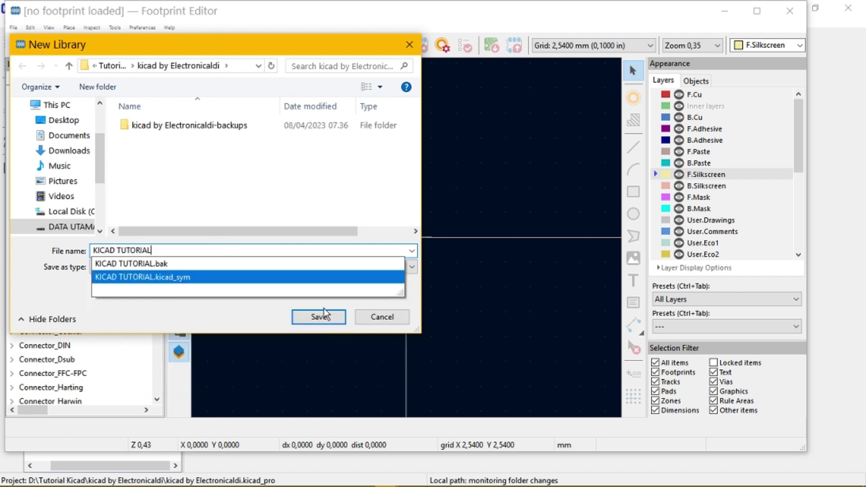
{"action": "left_click", "coordinate": [318, 317]}
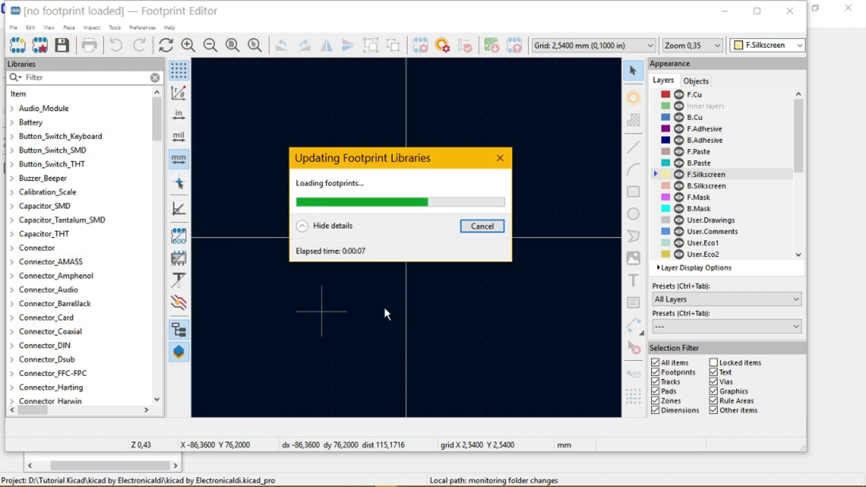
- Create a new footprint named NE555 in the KICAD TUTORIAL library
{"action": "right_click", "coordinate": [126, 387]}
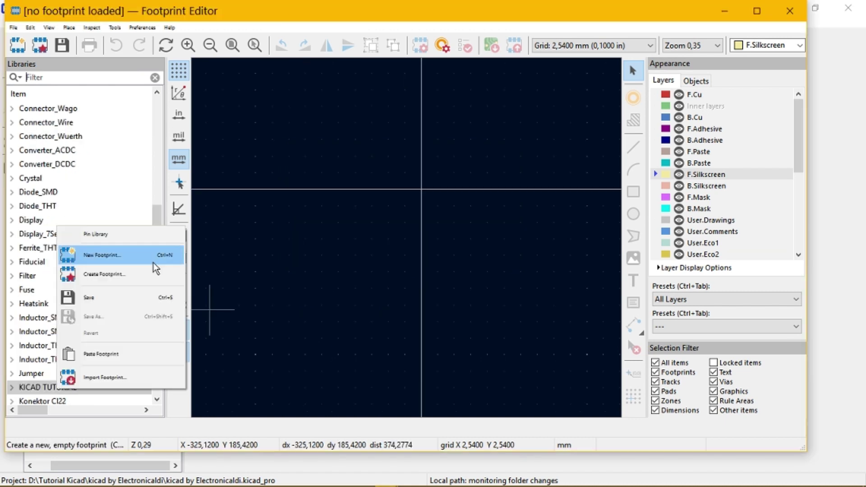
{"action": "left_click", "coordinate": [154, 255]}
{"action": "left_click", "coordinate": [438, 250]}
{"action": "left_click", "coordinate": [419, 257]}
{"action": "type", "text": "NE555"}
{"action": "key", "text": "Return"}
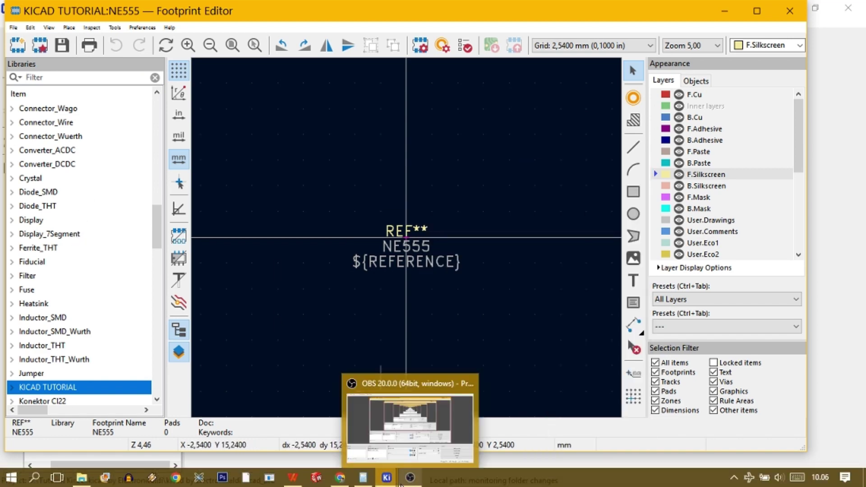
- Switch to the NE555 datasheet in Chrome, examine the dual-in-line package dimensions and their units, and return to the Footprint Editor
{"action": "left_click", "coordinate": [342, 483]}
{"action": "left_click", "coordinate": [342, 481]}
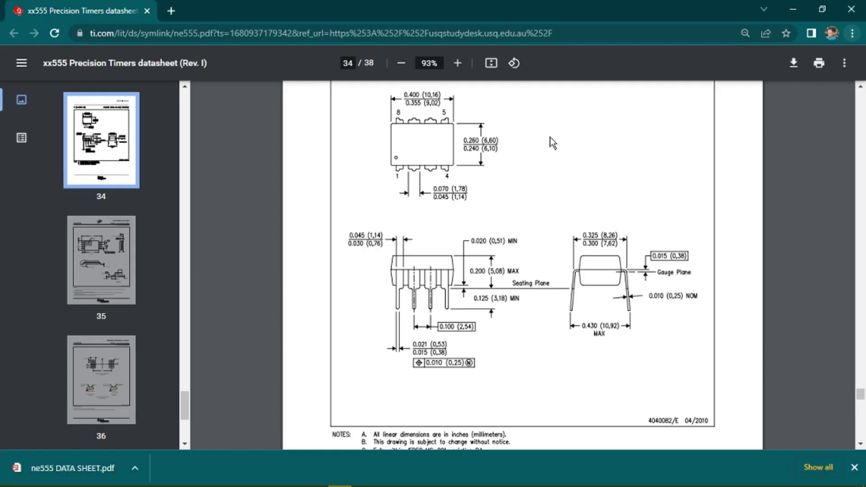
{"action": "scroll", "coordinate": [551, 258], "scroll_direction": "up", "scroll_amount": 1}
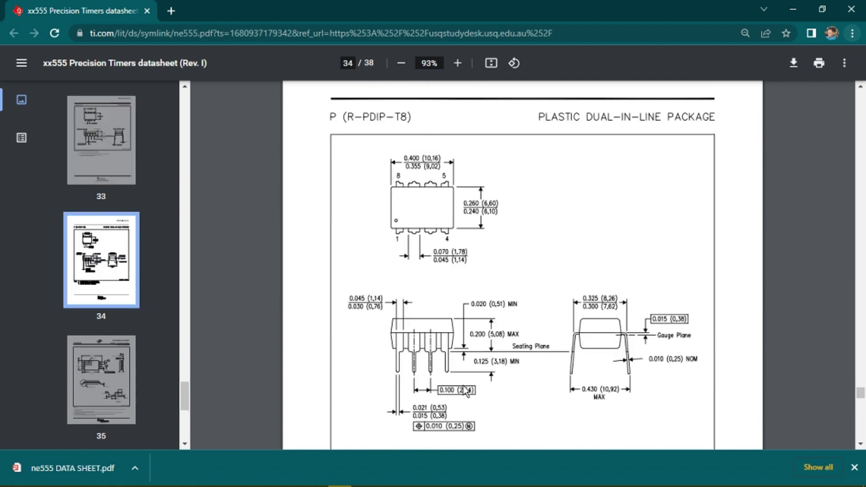
{"action": "scroll", "coordinate": [491, 383], "scroll_direction": "down", "scroll_amount": 3}
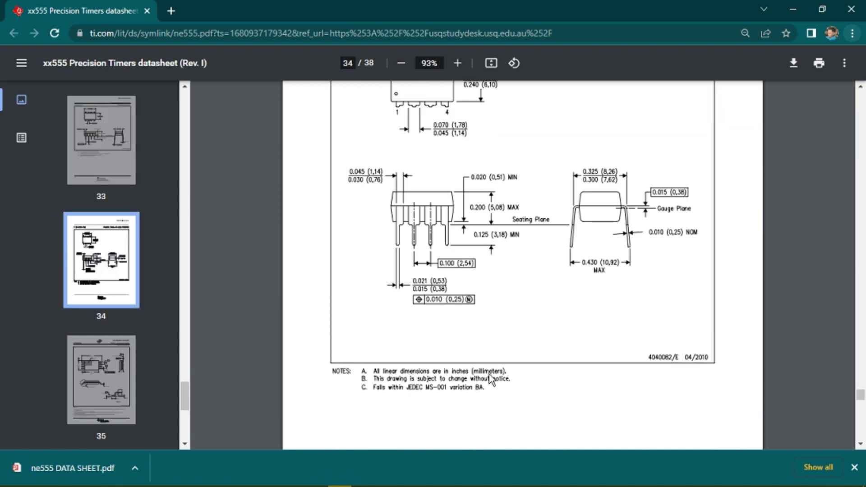
{"action": "scroll", "coordinate": [507, 266], "scroll_direction": "up", "scroll_amount": 2}
{"action": "mouse_move", "coordinate": [410, 478]}
{"action": "left_click", "coordinate": [454, 422]}
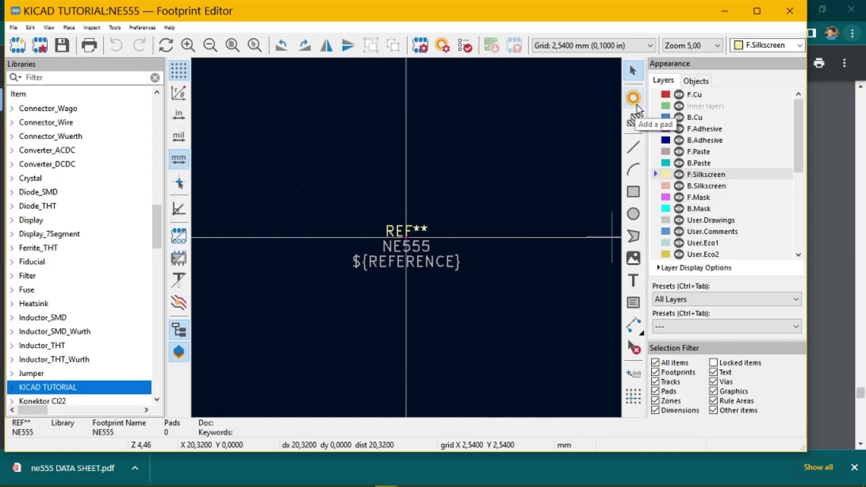
- Switch the units to mils and choose the 100 mils (2.54 mm) grid
{"action": "right_click", "coordinate": [448, 179]}
{"action": "mouse_move", "coordinate": [493, 272]}
{"action": "left_click", "coordinate": [219, 131]}
{"action": "left_click", "coordinate": [178, 136]}
{"action": "right_click", "coordinate": [441, 202]}
{"action": "mouse_move", "coordinate": [492, 299]}
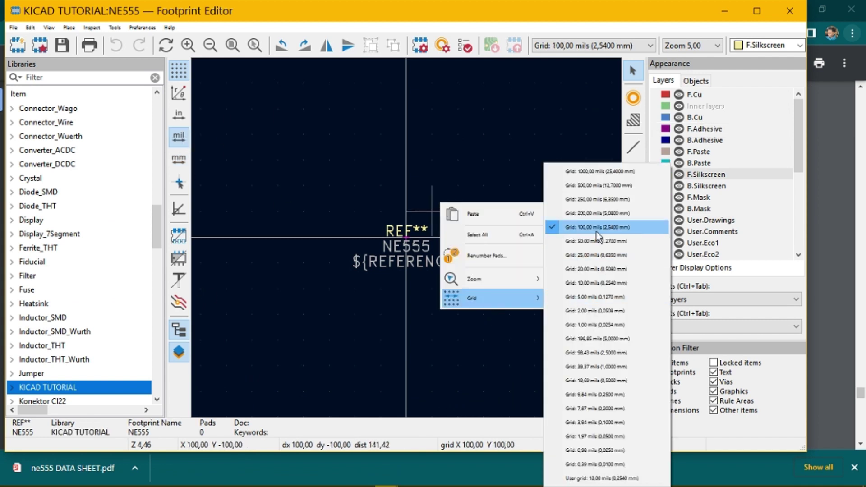
{"action": "left_click", "coordinate": [598, 231]}
- Place pads 1 to 4 in a vertical column spaced 100 mils apart, 100 mils left of the origin
{"action": "left_click", "coordinate": [633, 97]}
{"action": "left_click", "coordinate": [380, 210]}
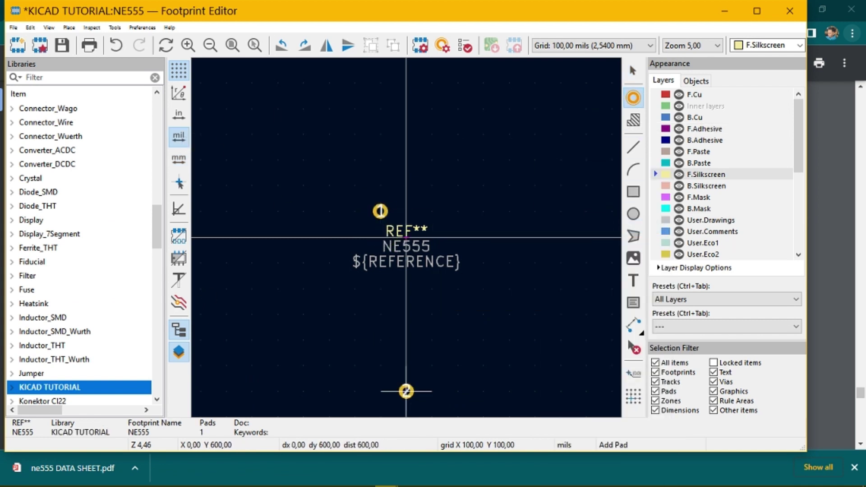
{"action": "left_click", "coordinate": [380, 236]}
{"action": "left_click", "coordinate": [380, 288]}
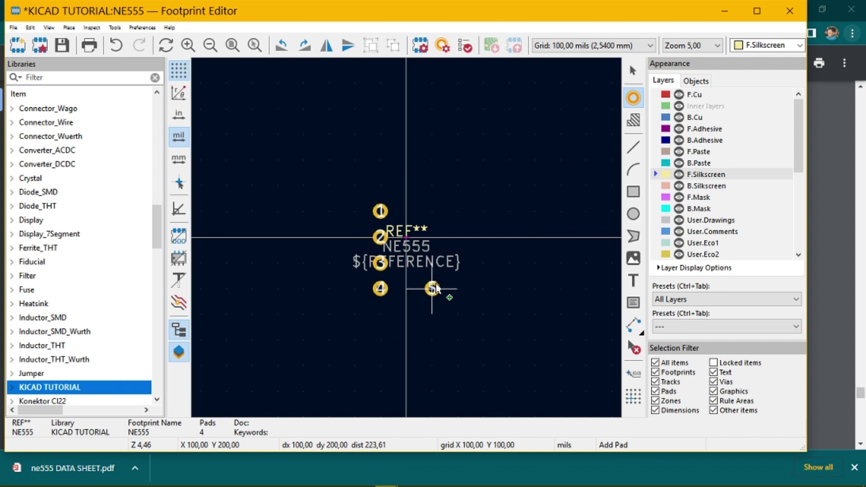
- Measure the distance between pads 3 and 4 and compare it with the pin pitch in the datasheet
{"action": "left_click", "coordinate": [632, 328]}
{"action": "scroll", "coordinate": [359, 316], "scroll_direction": "up", "scroll_amount": 2}
{"action": "left_click", "coordinate": [406, 197]}
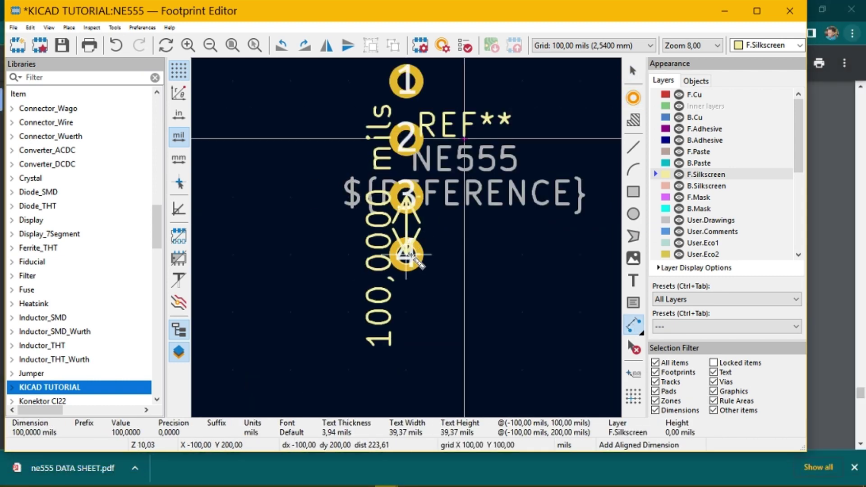
{"action": "left_click", "coordinate": [339, 478]}
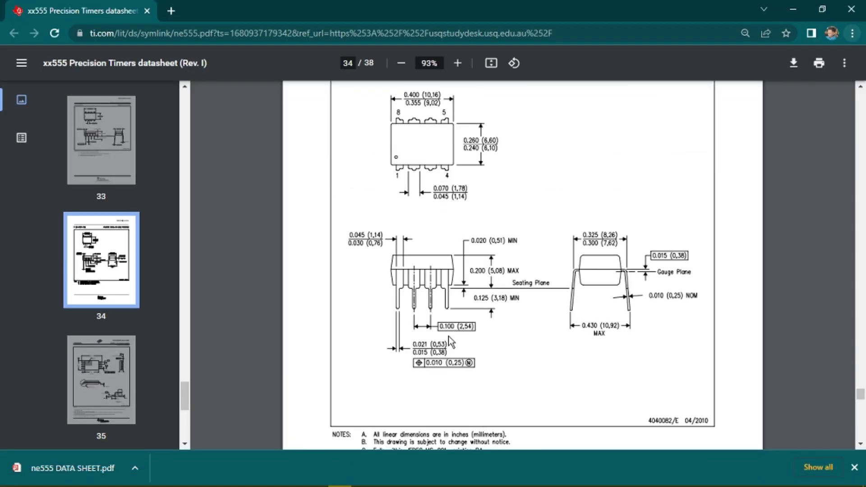
{"action": "mouse_move", "coordinate": [386, 477]}
{"action": "left_click", "coordinate": [424, 432]}
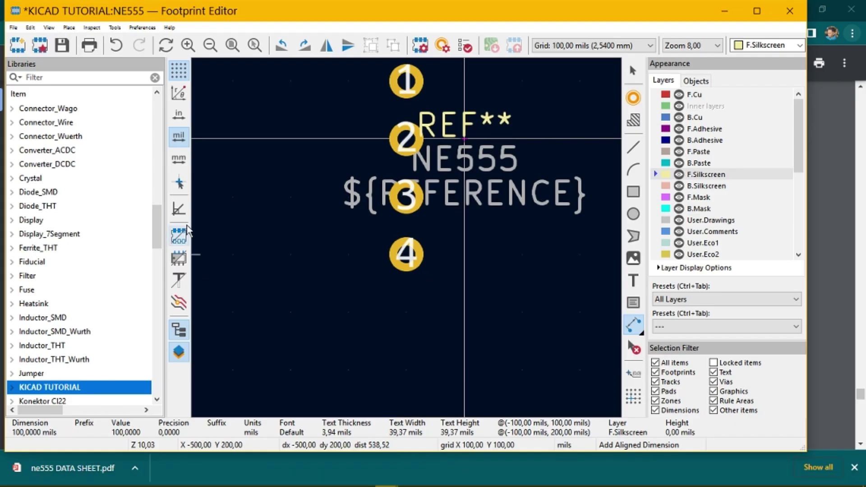
- Switch the units to millimetres and try a 10.16 mm horizontal dimension from pad 4, checking it against the datasheet's row spacing
{"action": "left_click", "coordinate": [179, 159]}
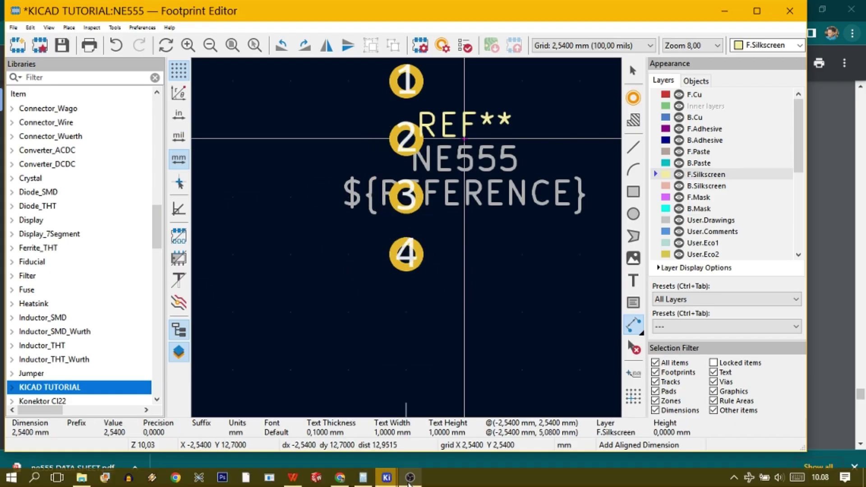
{"action": "left_click", "coordinate": [340, 479]}
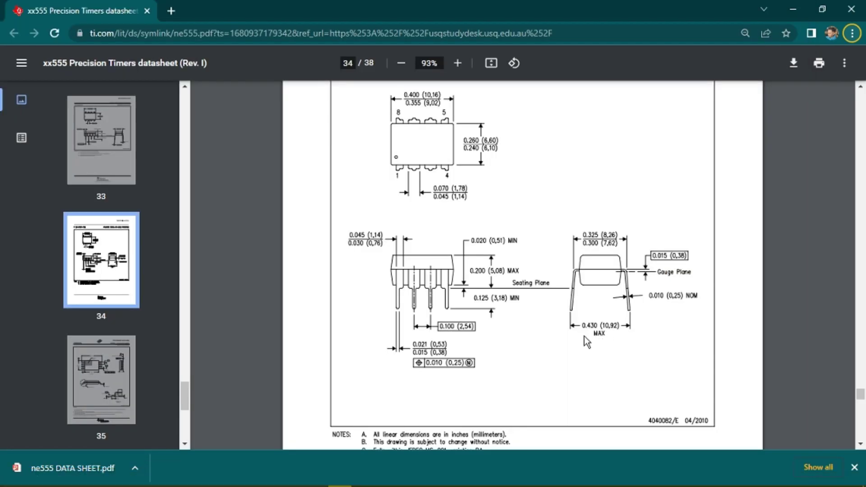
{"action": "left_click", "coordinate": [384, 480]}
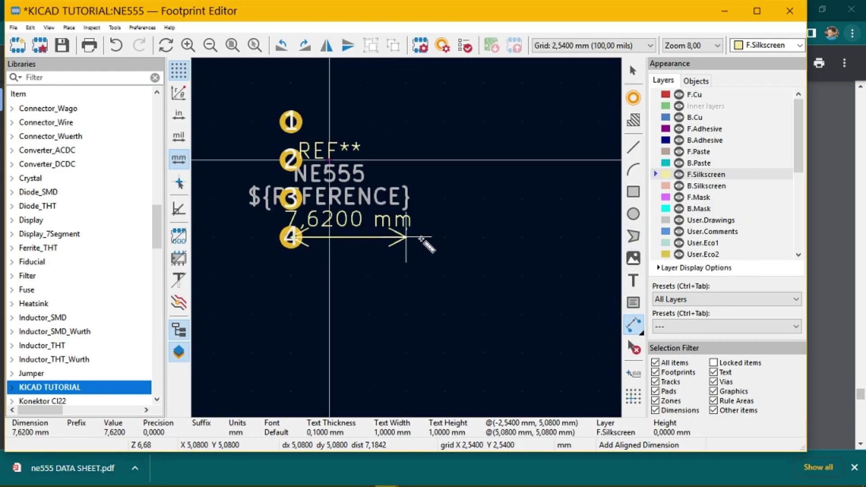
{"action": "left_click", "coordinate": [445, 238]}
{"action": "left_click", "coordinate": [443, 122]}
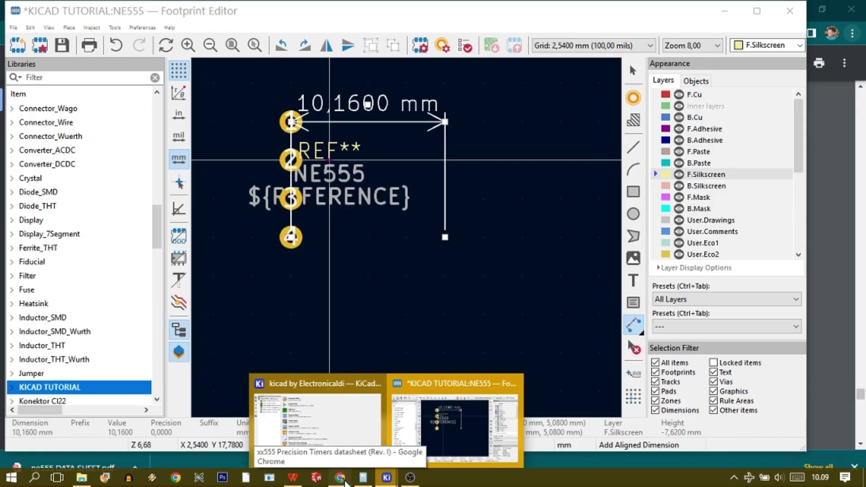
{"action": "left_click", "coordinate": [318, 383]}
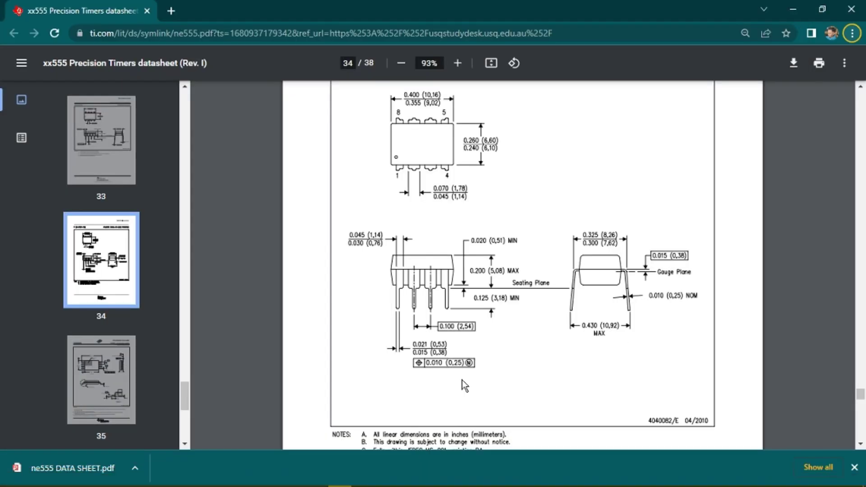
{"action": "left_click", "coordinate": [453, 419]}
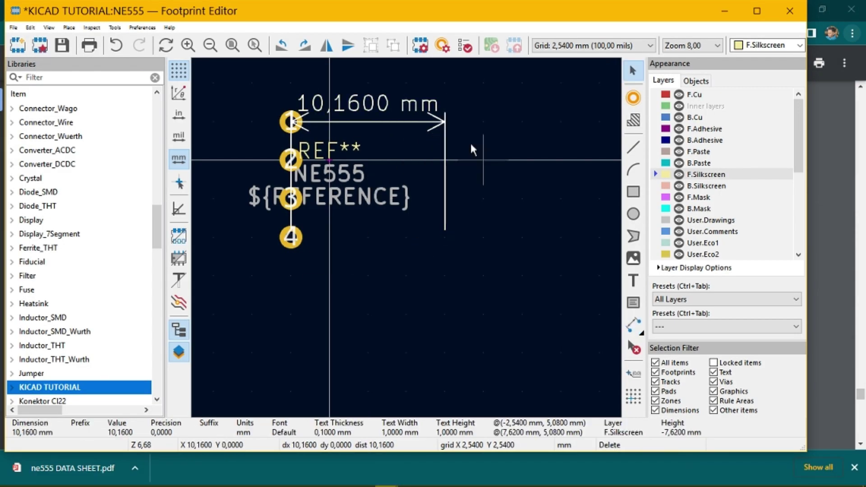
- Refine the grid to 0.635 mm (25 mils) while measuring the row spacing from pad 4 against the datasheet
{"action": "right_click", "coordinate": [454, 141]}
{"action": "left_click", "coordinate": [586, 244]}
{"action": "left_click", "coordinate": [291, 237]}
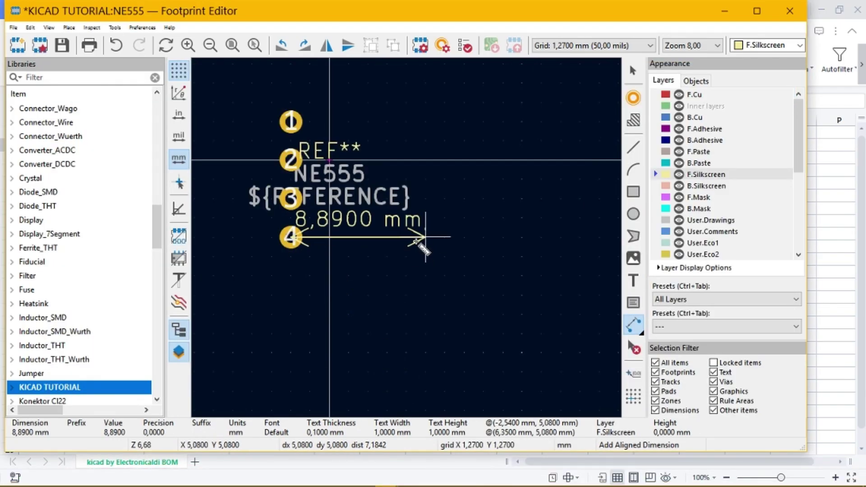
{"action": "right_click", "coordinate": [423, 244]}
{"action": "mouse_move", "coordinate": [470, 313]}
{"action": "left_click", "coordinate": [613, 96]}
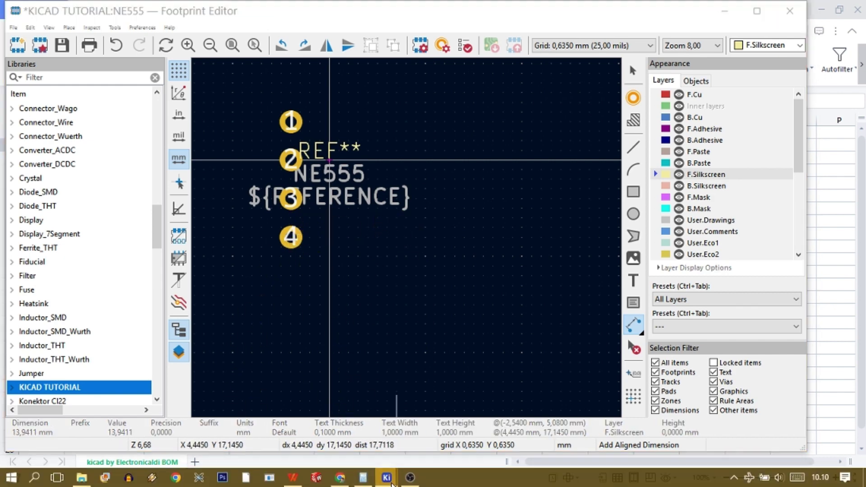
{"action": "left_click", "coordinate": [340, 477]}
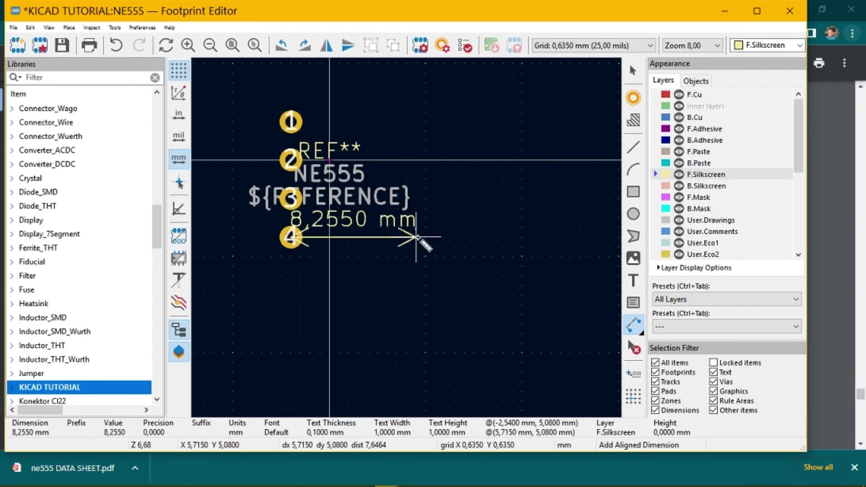
- Place pad 5 level with pad 4, 8.255 mm to its right
{"action": "scroll", "coordinate": [344, 252], "scroll_direction": "up", "scroll_amount": 5}
{"action": "left_click", "coordinate": [633, 98]}
{"action": "scroll", "coordinate": [407, 213], "scroll_direction": "down", "scroll_amount": 2}
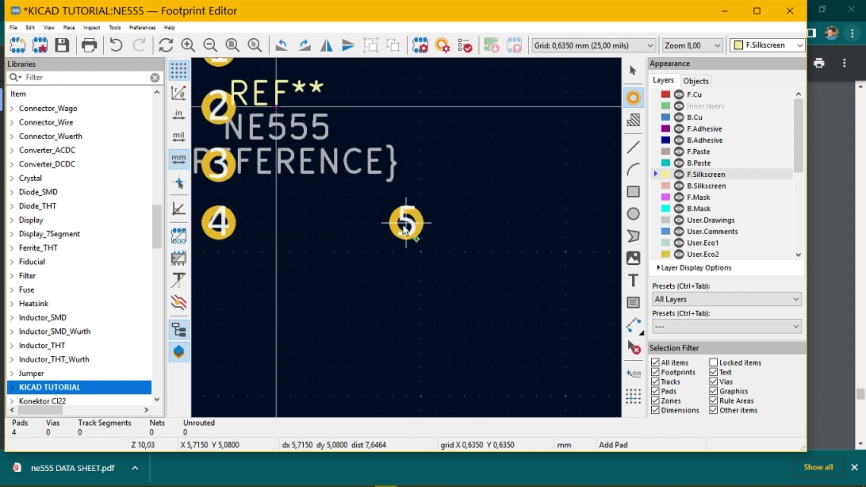
{"action": "left_click", "coordinate": [408, 226]}
{"action": "key", "text": "Escape"}
- Measure the distance between pads 4 and 5 with a temporary aligned dimension
{"action": "left_click", "coordinate": [633, 325]}
{"action": "left_click", "coordinate": [218, 222]}
{"action": "left_click", "coordinate": [406, 223]}
{"action": "scroll", "coordinate": [407, 185], "scroll_direction": "down", "scroll_amount": 2}
{"action": "key", "text": "Escape"}
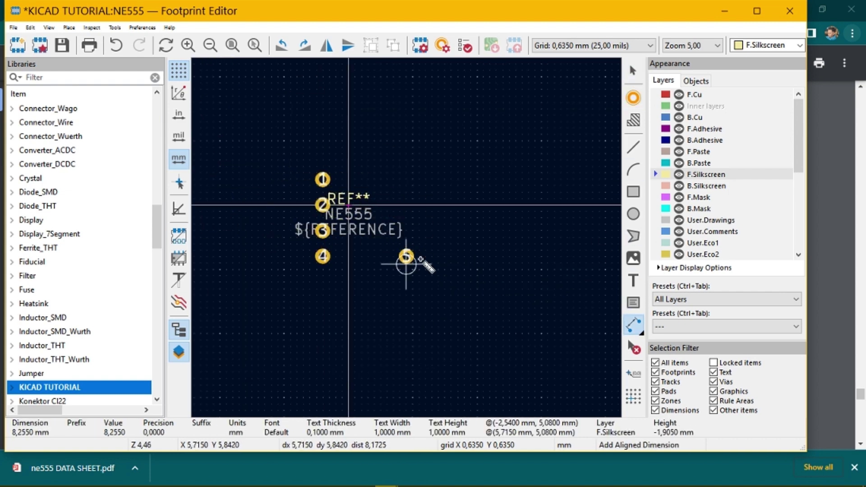
{"action": "right_click", "coordinate": [407, 224]}
{"action": "mouse_move", "coordinate": [460, 300]}
{"action": "left_click", "coordinate": [591, 227]}
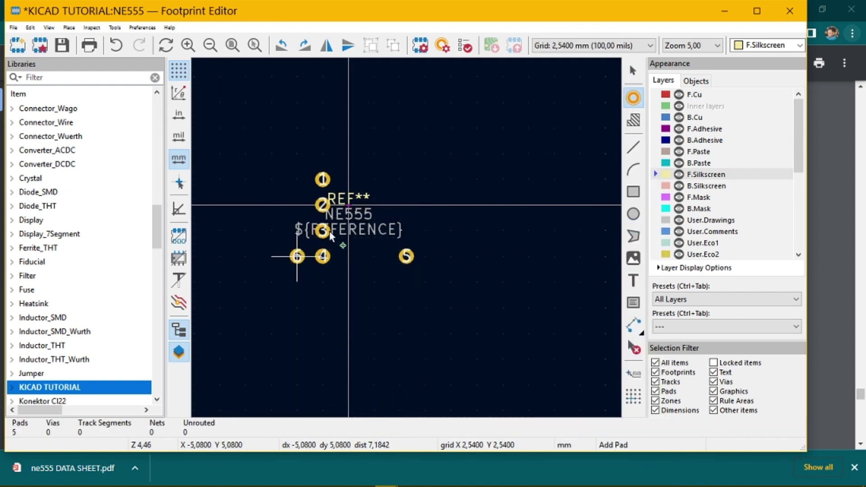
- Set the grid to 0.508 mm (20 mils) and place pads 6, 7 and 8 above pad 5, level with pads 3, 2 and 1
{"action": "scroll", "coordinate": [401, 225], "scroll_direction": "up", "scroll_amount": 3}
{"action": "right_click", "coordinate": [434, 241]}
{"action": "mouse_move", "coordinate": [478, 337]}
{"action": "left_click", "coordinate": [586, 129]}
{"action": "left_click", "coordinate": [634, 97]}
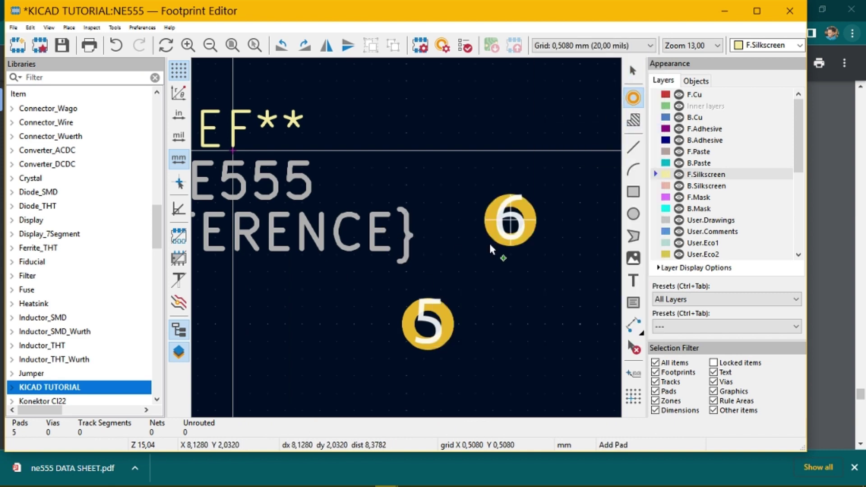
{"action": "scroll", "coordinate": [415, 236], "scroll_direction": "down", "scroll_amount": 2}
{"action": "left_click", "coordinate": [418, 237]}
{"action": "left_click", "coordinate": [418, 179]}
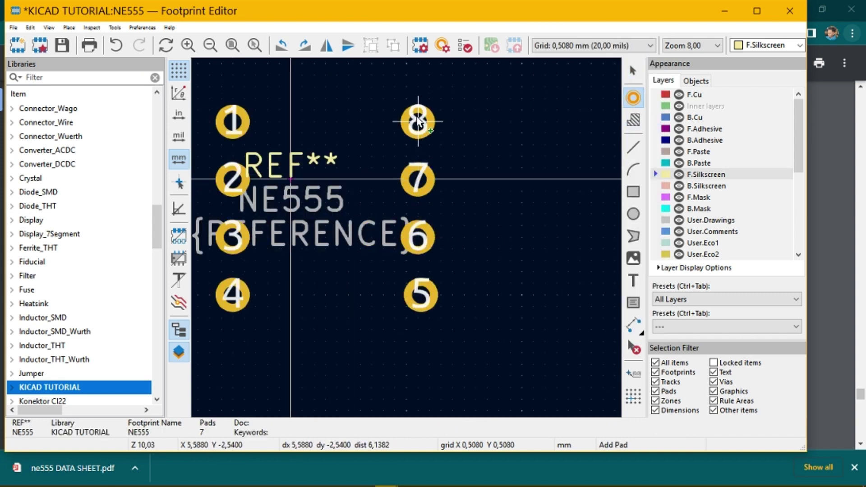
{"action": "left_click", "coordinate": [418, 122]}
- Activate the Line tool and consult the NE555 top-view pin layout on page 3 of the datasheet before returning to the footprint
{"action": "left_click", "coordinate": [633, 147]}
{"action": "scroll", "coordinate": [425, 264], "scroll_direction": "down", "scroll_amount": 3}
{"action": "scroll", "coordinate": [393, 251], "scroll_direction": "up", "scroll_amount": 1}
{"action": "middle_click_drag", "start_coordinate": [315, 298], "coordinate": [392, 244]}
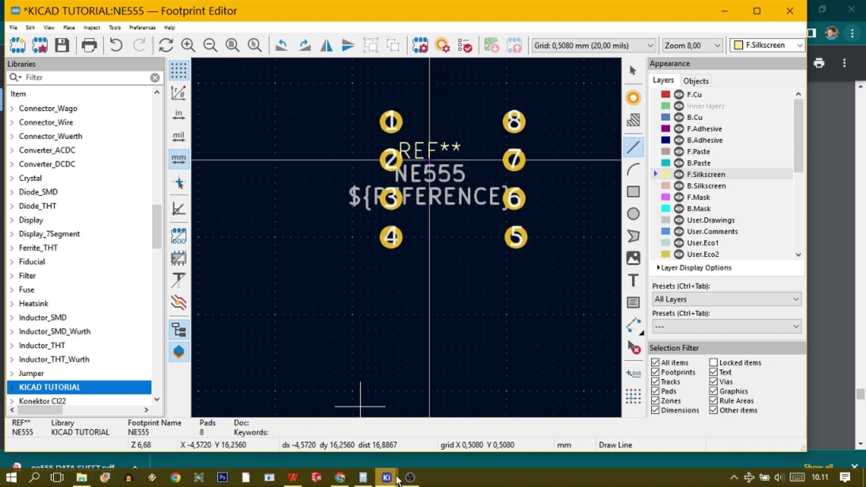
{"action": "left_click", "coordinate": [340, 478]}
{"action": "scroll", "coordinate": [408, 193], "scroll_direction": "up", "scroll_amount": 1}
{"action": "left_click_drag", "start_coordinate": [860, 394], "coordinate": [860, 97]}
{"action": "scroll", "coordinate": [566, 282], "scroll_direction": "down", "scroll_amount": 17}
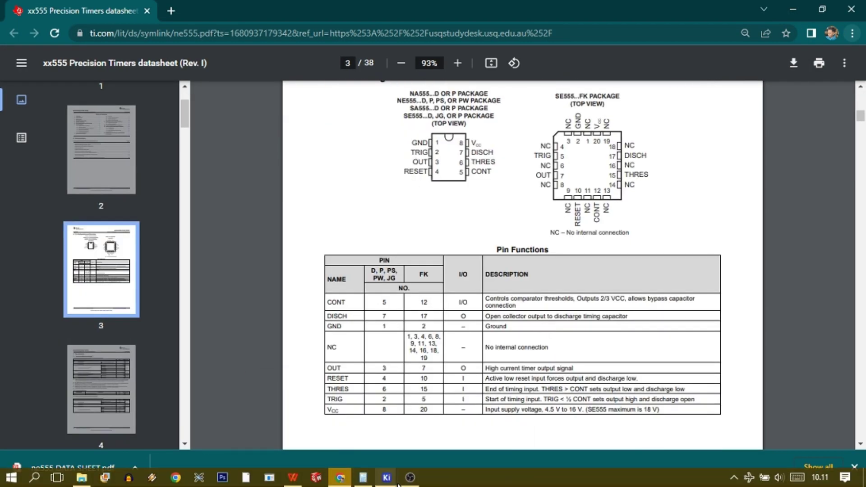
{"action": "left_click", "coordinate": [386, 477]}
{"action": "left_click", "coordinate": [465, 435]}
- Draw a closed rectangular silkscreen outline with lines between the two pad columns, about 6.1 mm wide and 8.636 mm high
{"action": "scroll", "coordinate": [391, 113], "scroll_direction": "up", "scroll_amount": 4}
{"action": "left_click", "coordinate": [485, 237]}
{"action": "scroll", "coordinate": [485, 237], "scroll_direction": "down", "scroll_amount": 3}
{"action": "left_click", "coordinate": [544, 235]}
{"action": "scroll", "coordinate": [397, 248], "scroll_direction": "down", "scroll_amount": 3}
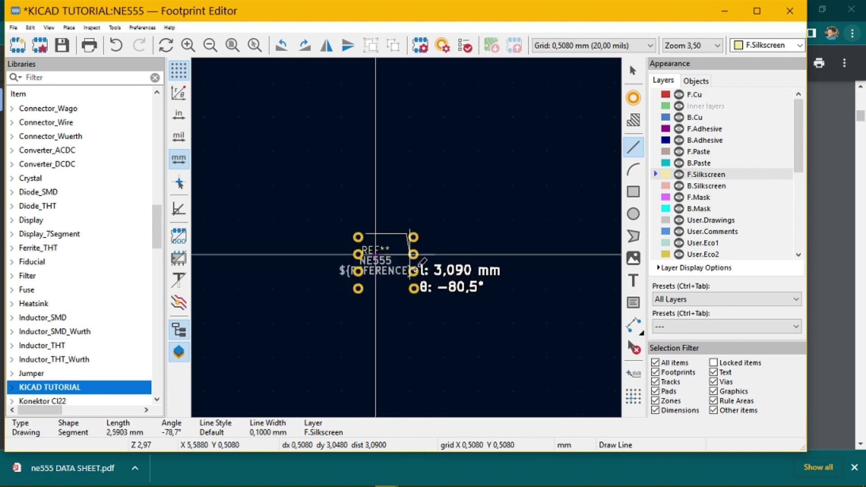
{"action": "scroll", "coordinate": [440, 241], "scroll_direction": "up", "scroll_amount": 3}
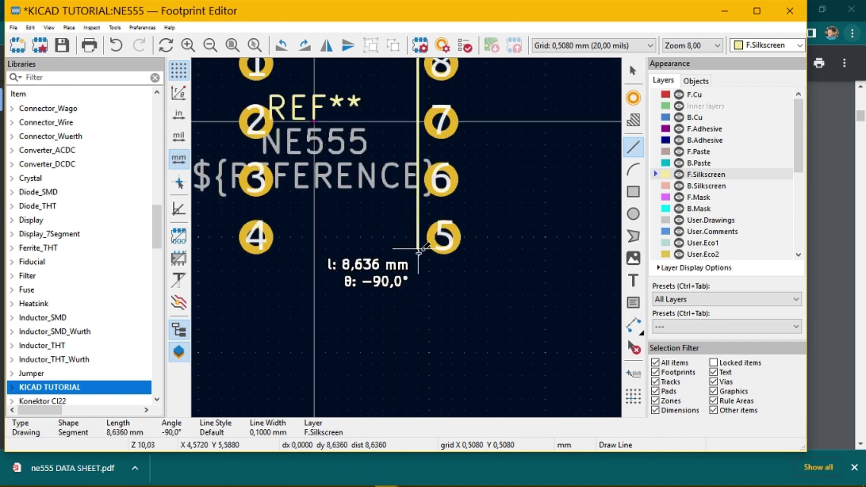
{"action": "left_click", "coordinate": [418, 248]}
{"action": "left_click", "coordinate": [280, 248]}
{"action": "scroll", "coordinate": [281, 248], "scroll_direction": "down", "scroll_amount": 1}
{"action": "scroll", "coordinate": [407, 237], "scroll_direction": "up", "scroll_amount": 2}
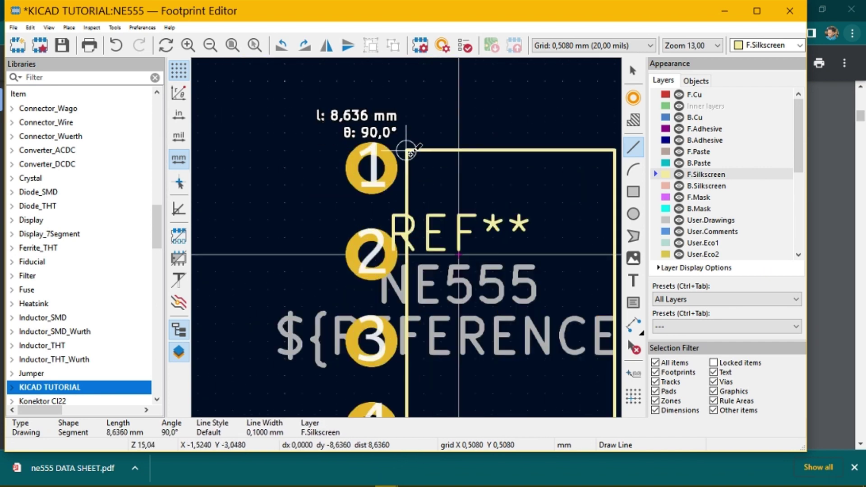
{"action": "left_click", "coordinate": [410, 154]}
{"action": "left_click", "coordinate": [409, 153]}
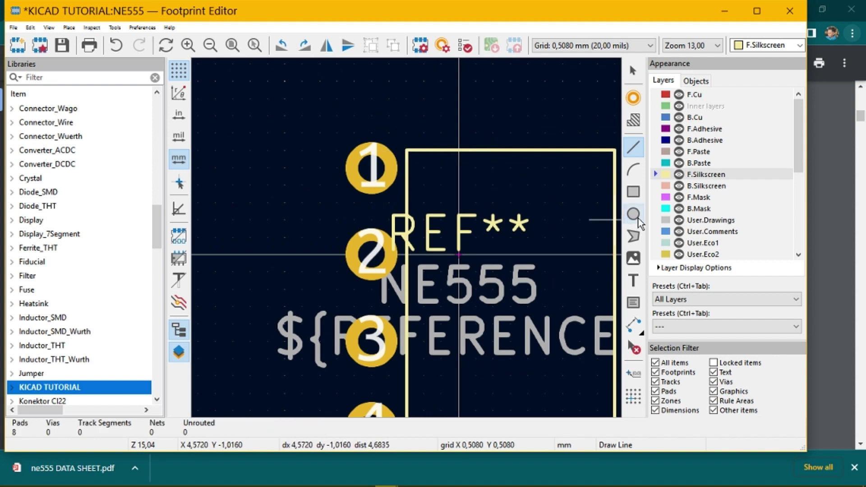
{"action": "left_click", "coordinate": [633, 169]}
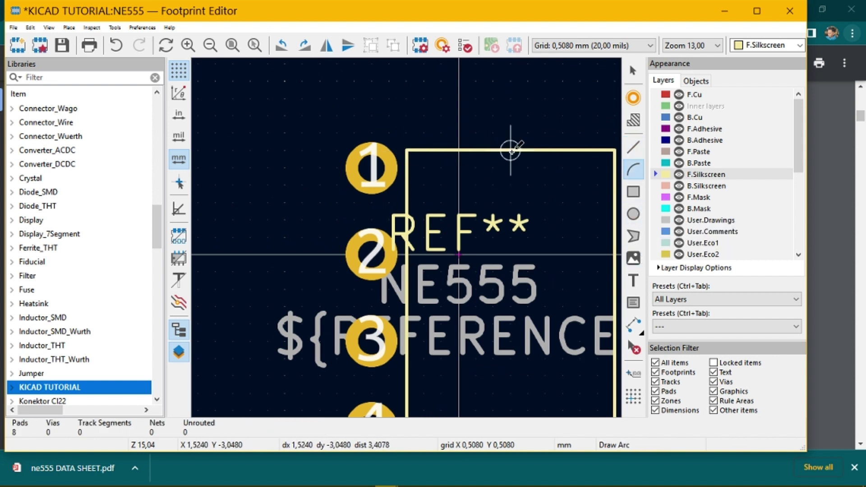
{"action": "left_click", "coordinate": [493, 150]}
{"action": "key", "text": "Escape"}
{"action": "left_click", "coordinate": [511, 150]}
{"action": "key", "text": "Escape"}
{"action": "scroll", "coordinate": [355, 267], "scroll_direction": "down", "scroll_amount": 3}
{"action": "key", "text": "Escape"}
- Select the pads and outline and move them 1.524 mm left so the outline is centred on the footprint's vertical axis
{"action": "left_click_drag", "start_coordinate": [348, 222], "coordinate": [463, 332]}
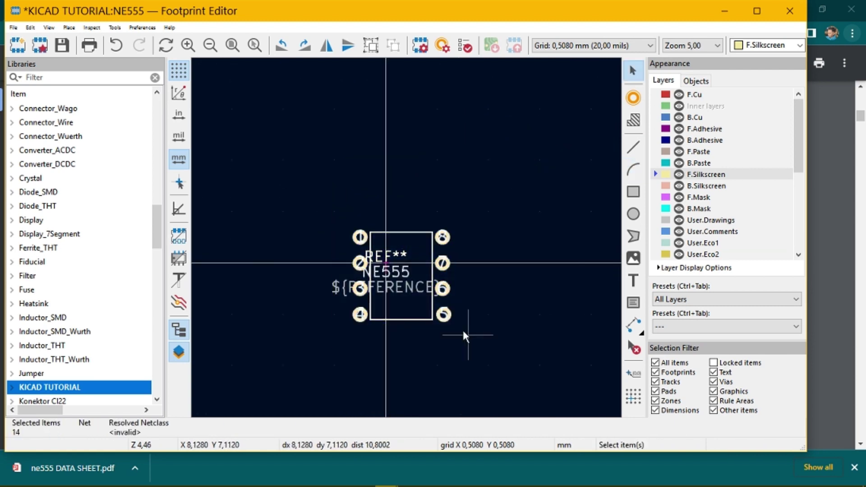
{"action": "key", "text": "m"}
{"action": "left_click", "coordinate": [372, 259]}
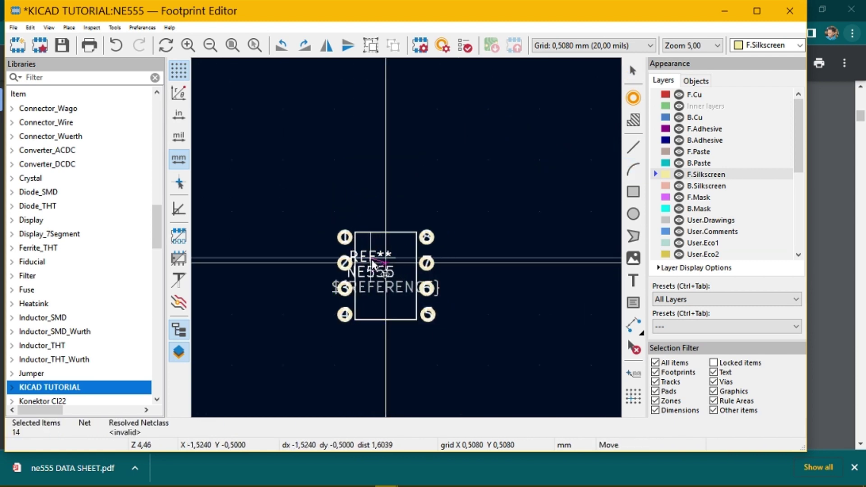
- Draw a semicircular notch arc of 0.508 mm radius, centred on the outline's upper edge and curving into the body
{"action": "scroll", "coordinate": [408, 238], "scroll_direction": "up", "scroll_amount": 5}
{"action": "left_click", "coordinate": [634, 169]}
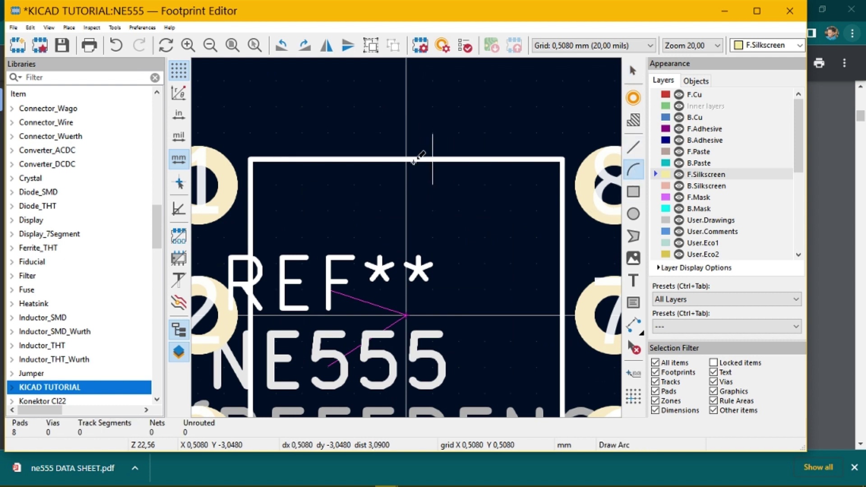
{"action": "left_click", "coordinate": [406, 159]}
{"action": "left_click", "coordinate": [379, 159]}
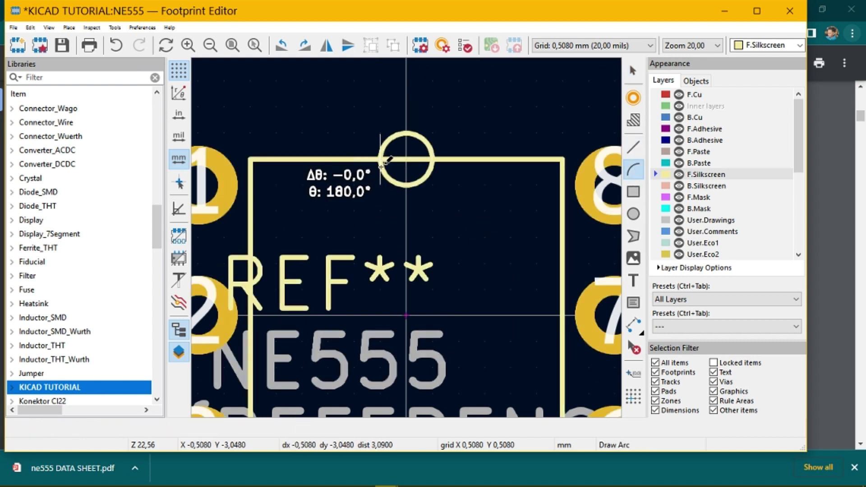
{"action": "left_click", "coordinate": [441, 154]}
{"action": "key", "text": "Escape"}
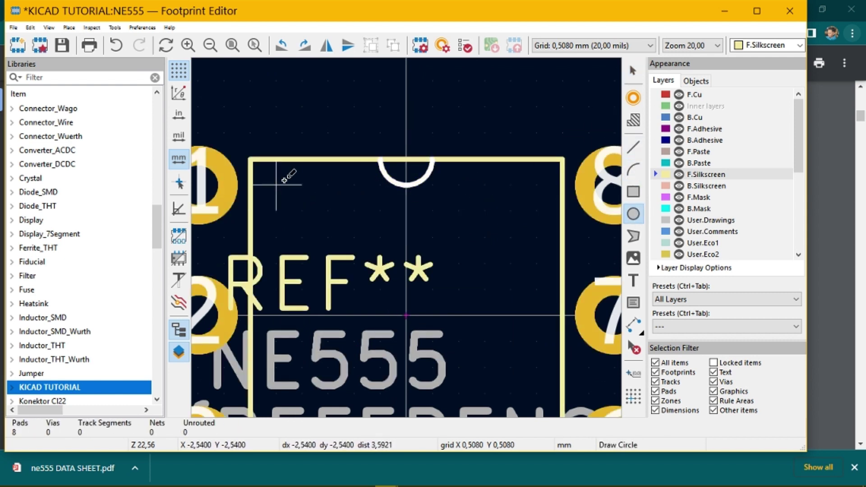
- Draw a pin 1 marker circle inside the outline beside pad 1, centring it on a 2.5 mm grid and sizing it to about 0.26 mm radius on a 0.01 mm grid
{"action": "left_click", "coordinate": [277, 185]}
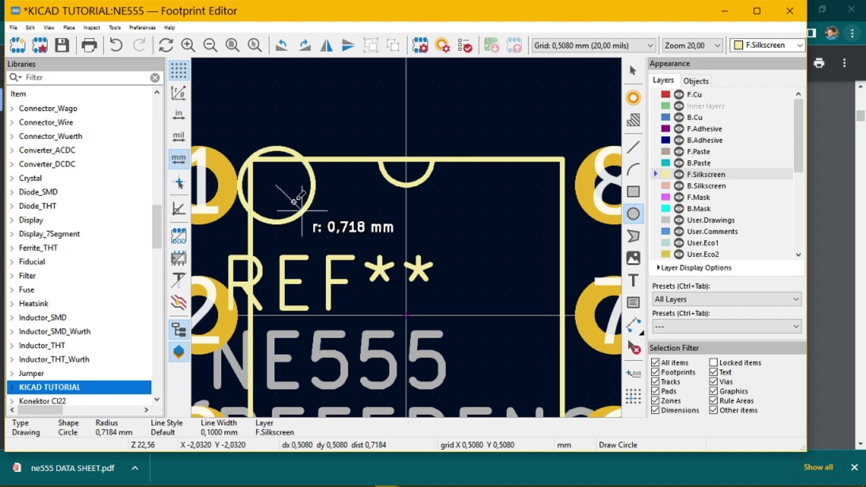
{"action": "right_click", "coordinate": [310, 137]}
{"action": "mouse_move", "coordinate": [368, 200]}
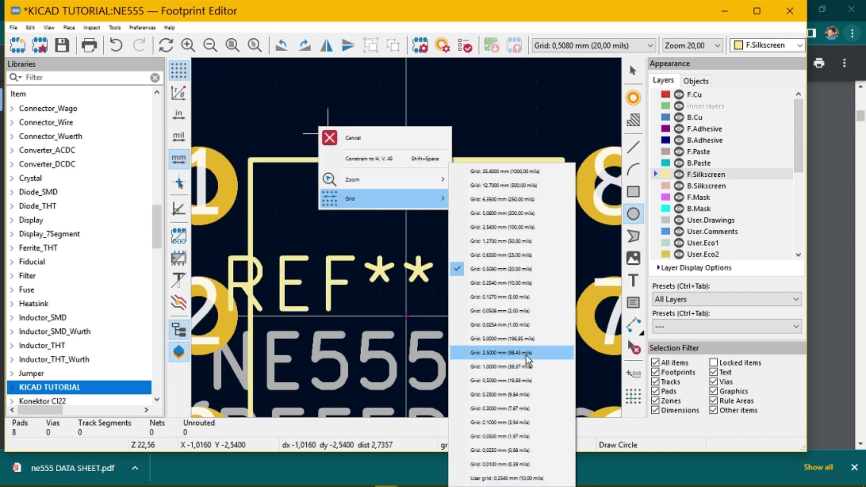
{"action": "left_click", "coordinate": [509, 351]}
{"action": "left_click", "coordinate": [278, 187]}
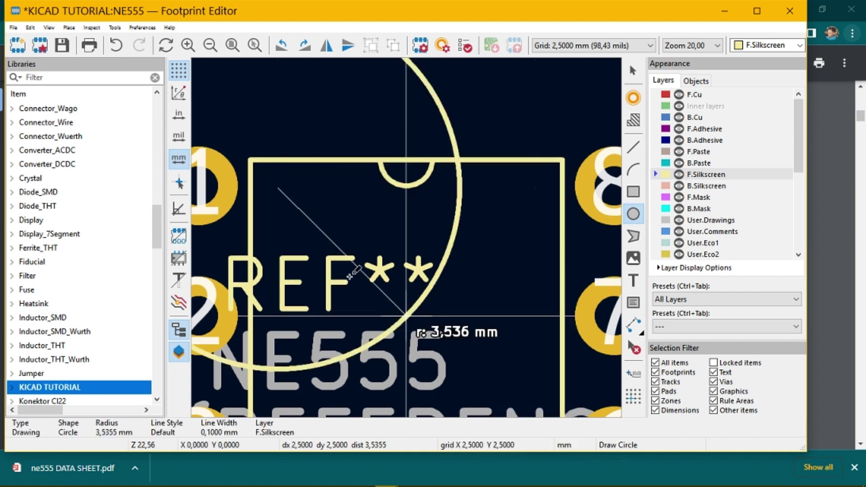
{"action": "right_click", "coordinate": [299, 211]}
{"action": "mouse_move", "coordinate": [361, 285]}
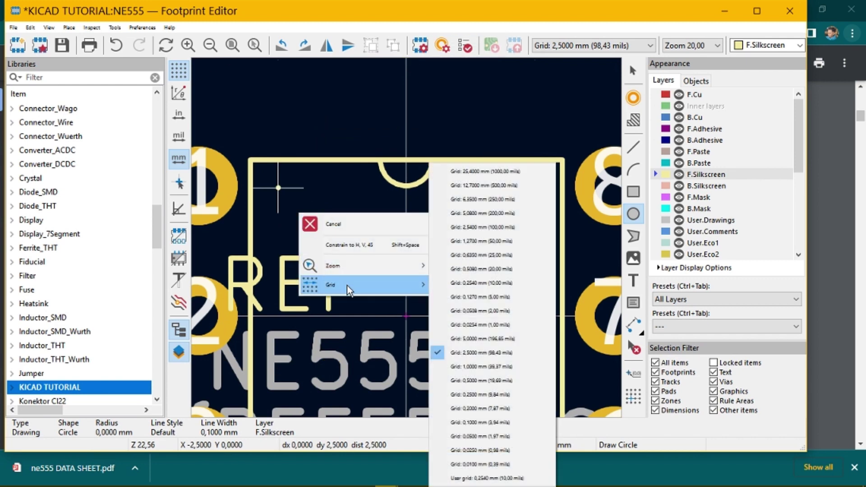
{"action": "left_click", "coordinate": [507, 464]}
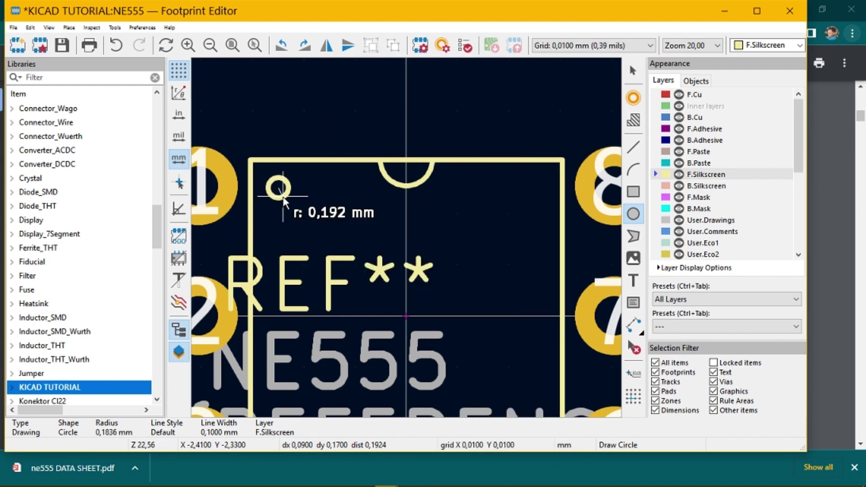
{"action": "left_click", "coordinate": [285, 199]}
{"action": "key", "text": "Escape"}
{"action": "scroll", "coordinate": [386, 129], "scroll_direction": "down", "scroll_amount": 4}
{"action": "scroll", "coordinate": [451, 354], "scroll_direction": "up", "scroll_amount": 1}
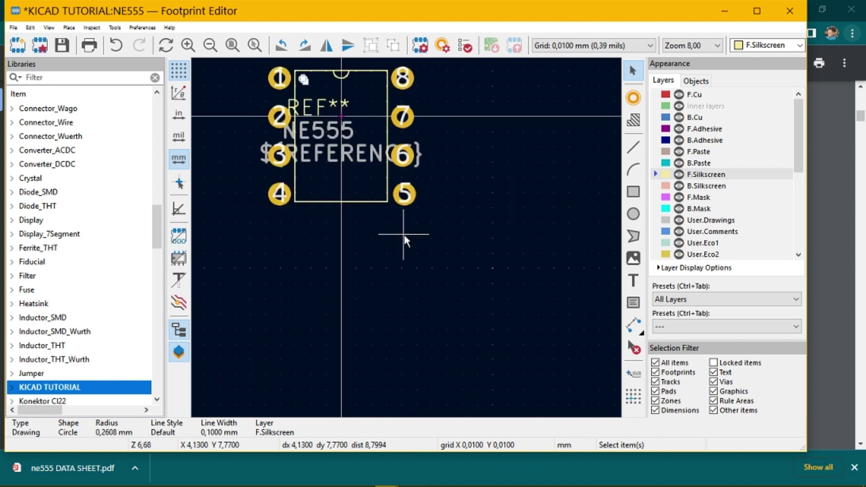
{"action": "left_click", "coordinate": [402, 231]}
- Move the REF** text towards the middle of the outline and change the reference to U
{"action": "scroll", "coordinate": [402, 203], "scroll_direction": "up", "scroll_amount": 4}
{"action": "scroll", "coordinate": [405, 238], "scroll_direction": "down", "scroll_amount": 4}
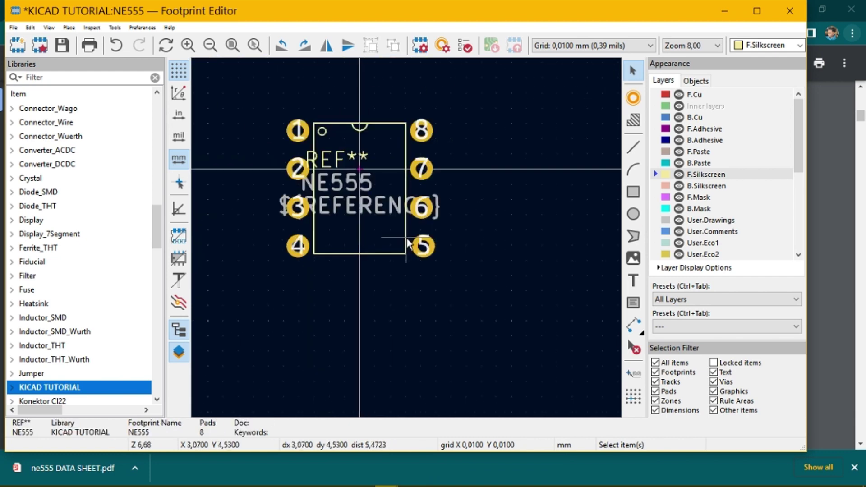
{"action": "left_click", "coordinate": [315, 162]}
{"action": "left_click_drag", "start_coordinate": [332, 156], "coordinate": [366, 168]}
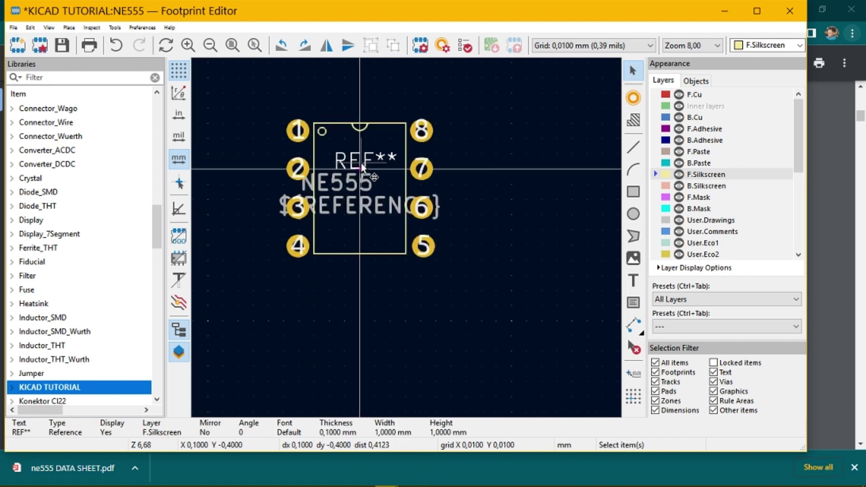
{"action": "double_click", "coordinate": [362, 167]}
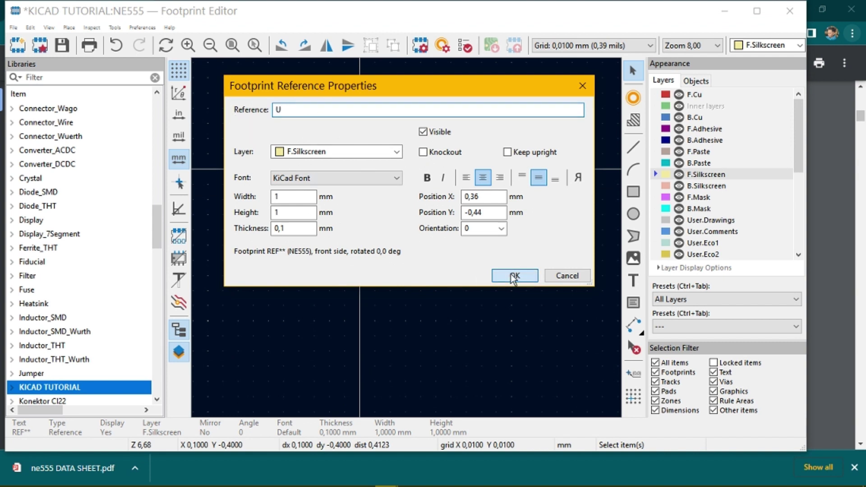
{"action": "left_click", "coordinate": [514, 276]}
- Move the ${REFERENCE} text and the NE555 value text below the outline
{"action": "left_click_drag", "start_coordinate": [359, 193], "coordinate": [357, 298]}
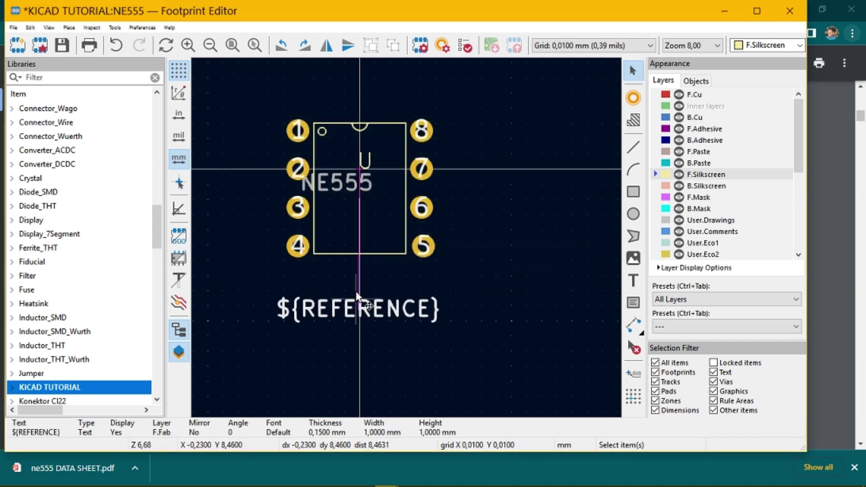
{"action": "left_click_drag", "start_coordinate": [336, 185], "coordinate": [360, 272]}
- Try to reposition the complete footprint with its texts, and undo the moves
{"action": "left_click_drag", "start_coordinate": [248, 97], "coordinate": [440, 329]}
{"action": "left_click_drag", "start_coordinate": [356, 202], "coordinate": [372, 218]}
{"action": "left_click_drag", "start_coordinate": [254, 105], "coordinate": [442, 382]}
{"action": "left_click", "coordinate": [380, 178]}
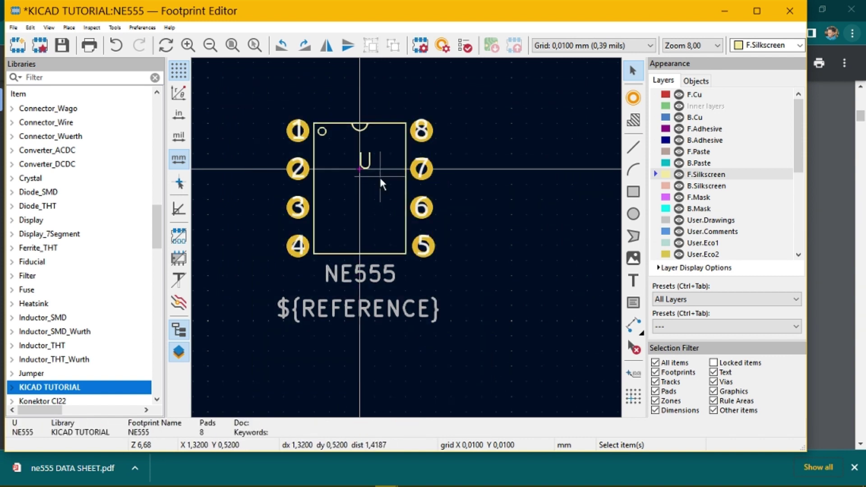
{"action": "left_click_drag", "start_coordinate": [234, 97], "coordinate": [471, 334]}
{"action": "left_click_drag", "start_coordinate": [361, 186], "coordinate": [401, 153]}
{"action": "key", "text": "ctrl+z"}
{"action": "key", "text": "ctrl+z"}
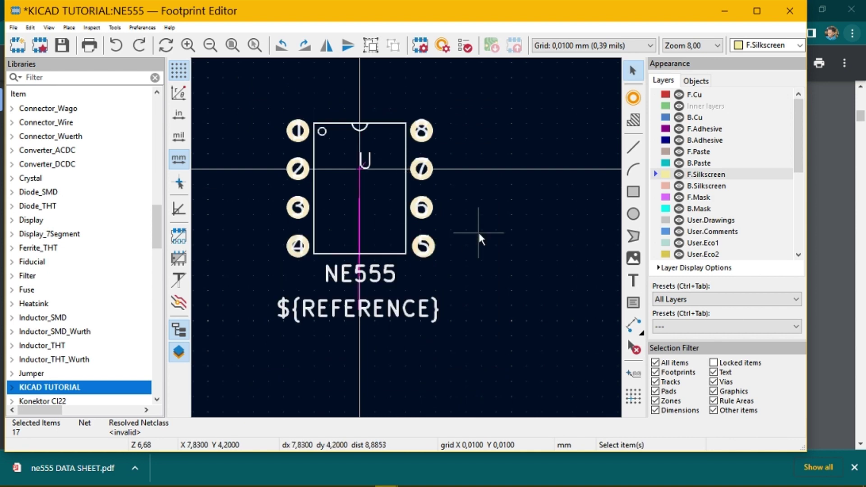
- Move the NE555 value text slightly down, just above the ${REFERENCE} text
{"action": "left_click_drag", "start_coordinate": [355, 183], "coordinate": [361, 286]}
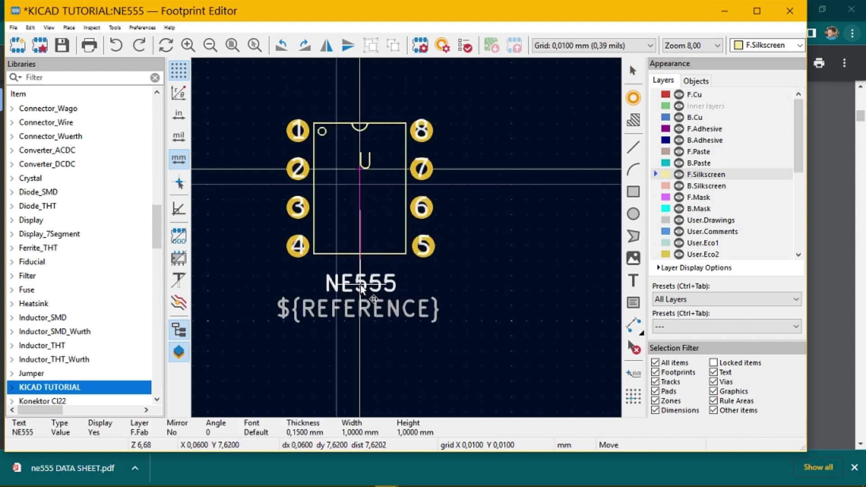
{"action": "scroll", "coordinate": [383, 175], "scroll_direction": "down", "scroll_amount": 2}
{"action": "scroll", "coordinate": [398, 143], "scroll_direction": "up", "scroll_amount": 2}
{"action": "scroll", "coordinate": [407, 235], "scroll_direction": "down", "scroll_amount": 2}
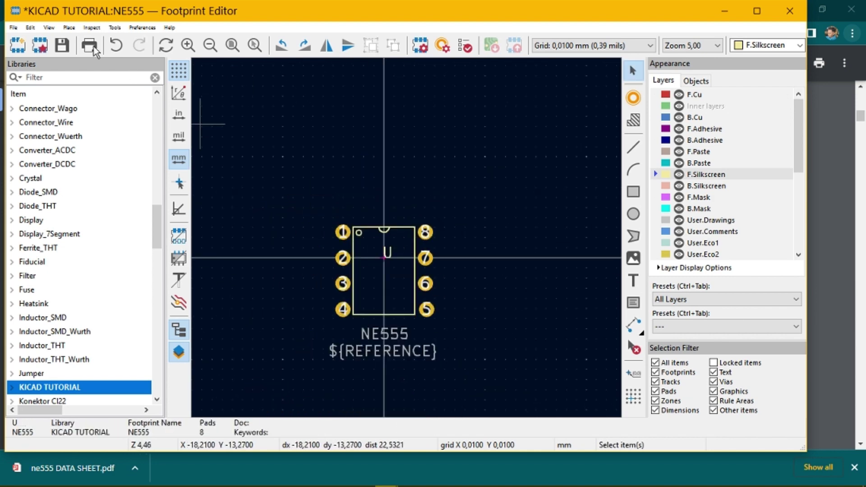
- Inspect the footprint's pads and silkscreen in the 3D Viewer and return to the footprint
{"action": "left_click", "coordinate": [53, 27]}
{"action": "left_click", "coordinate": [108, 62]}
{"action": "scroll", "coordinate": [437, 251], "scroll_direction": "up", "scroll_amount": 1}
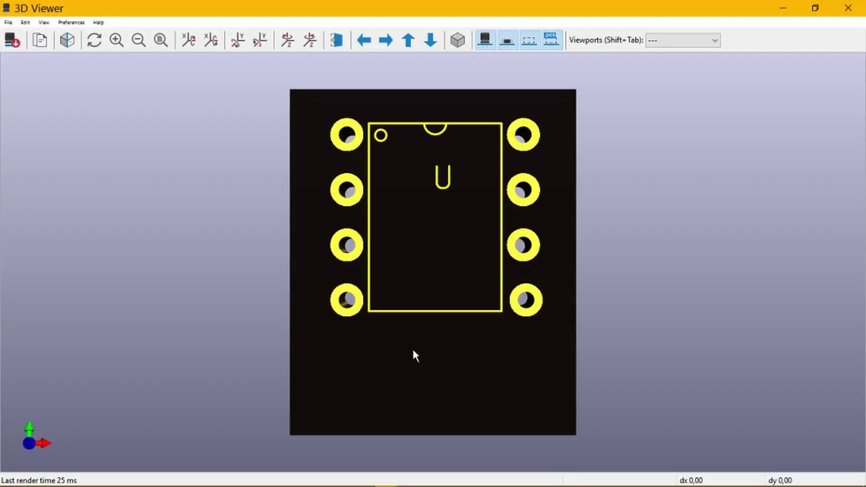
{"action": "left_click_drag", "start_coordinate": [413, 347], "coordinate": [345, 361]}
{"action": "left_click_drag", "start_coordinate": [775, 214], "coordinate": [803, 90]}
{"action": "left_click", "coordinate": [848, 8]}
- Move the U reference text onto the footprint origin
{"action": "scroll", "coordinate": [401, 226], "scroll_direction": "up", "scroll_amount": 5}
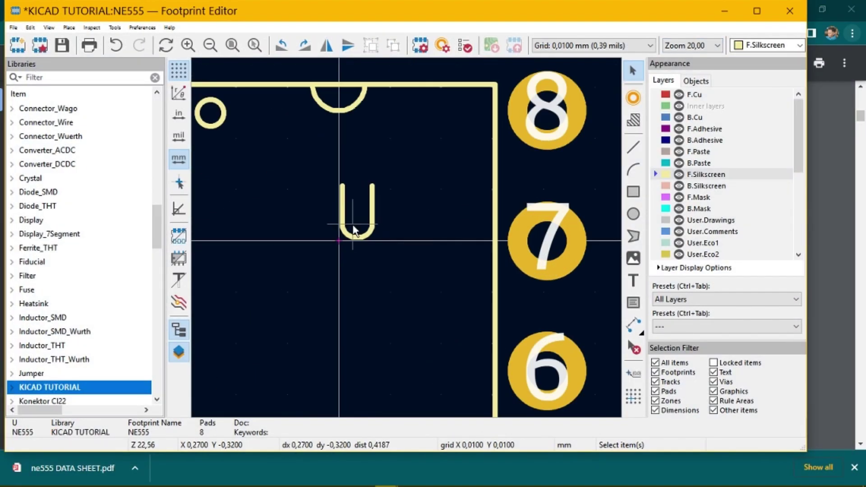
{"action": "left_click", "coordinate": [341, 239]}
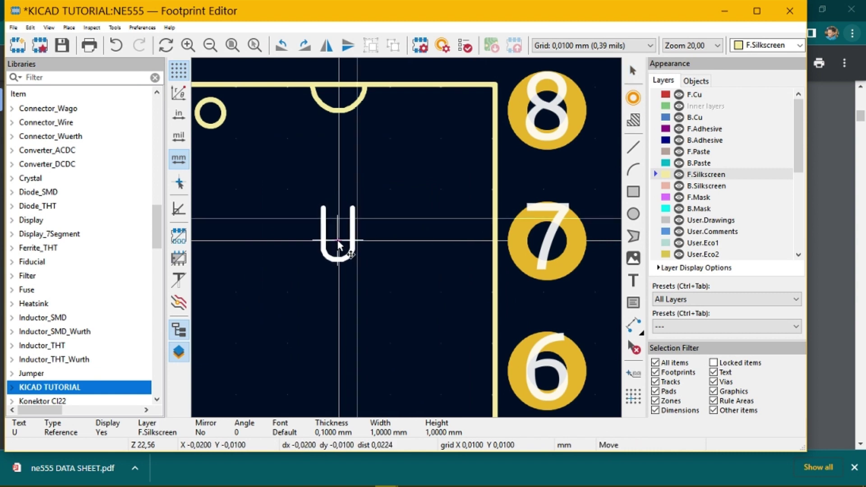
{"action": "scroll", "coordinate": [344, 245], "scroll_direction": "down", "scroll_amount": 3}
- Set the grid to 2.54 mm (100 mils) and move the entire footprint up so its pad rows are vertically centred on the origin
{"action": "right_click", "coordinate": [427, 221]}
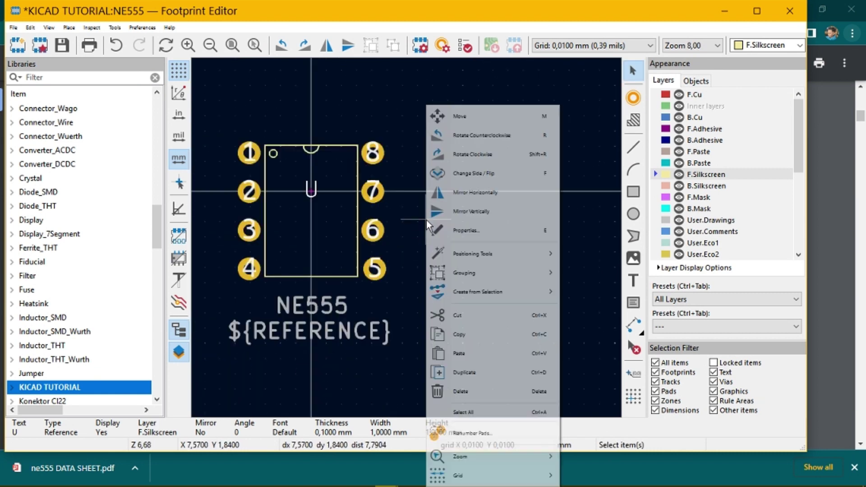
{"action": "mouse_move", "coordinate": [499, 457]}
{"action": "mouse_move", "coordinate": [501, 474]}
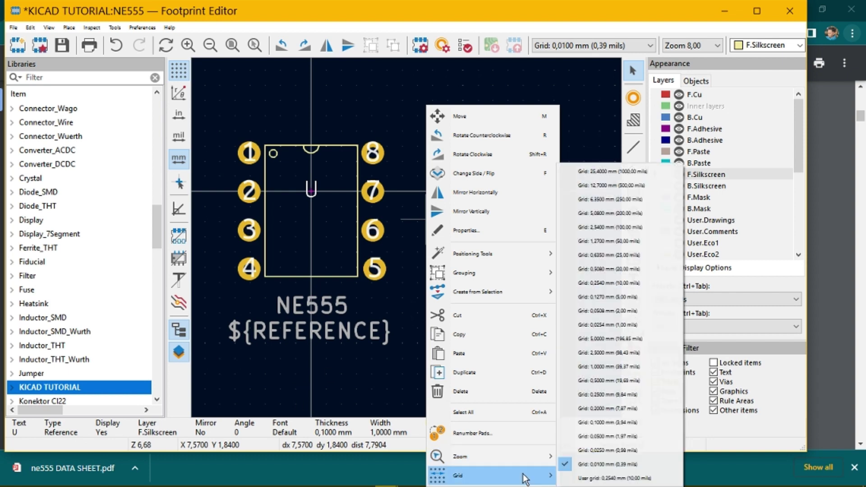
{"action": "left_click", "coordinate": [643, 227]}
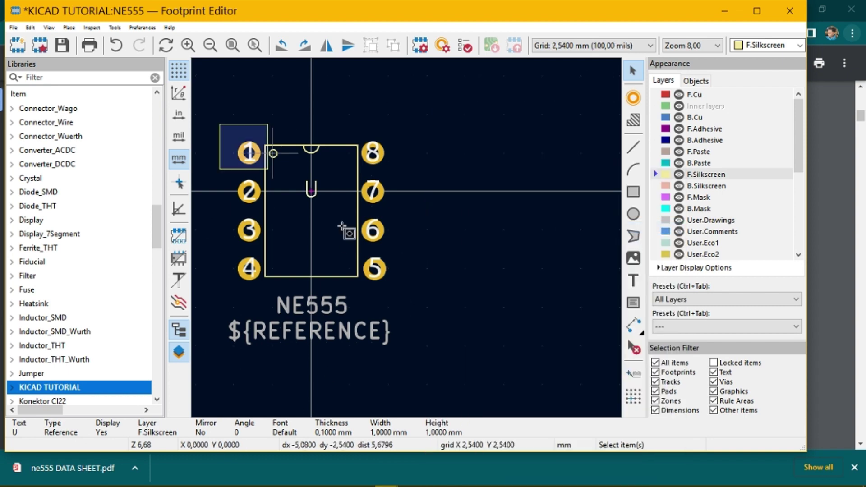
{"action": "key", "text": "ctrl+a"}
{"action": "left_click_drag", "start_coordinate": [357, 210], "coordinate": [358, 194]}
{"action": "left_click", "coordinate": [452, 213]}
- Move the U reference text down to the origin at the centre of the outline
{"action": "scroll", "coordinate": [311, 190], "scroll_direction": "up", "scroll_amount": 3}
{"action": "left_click", "coordinate": [416, 198]}
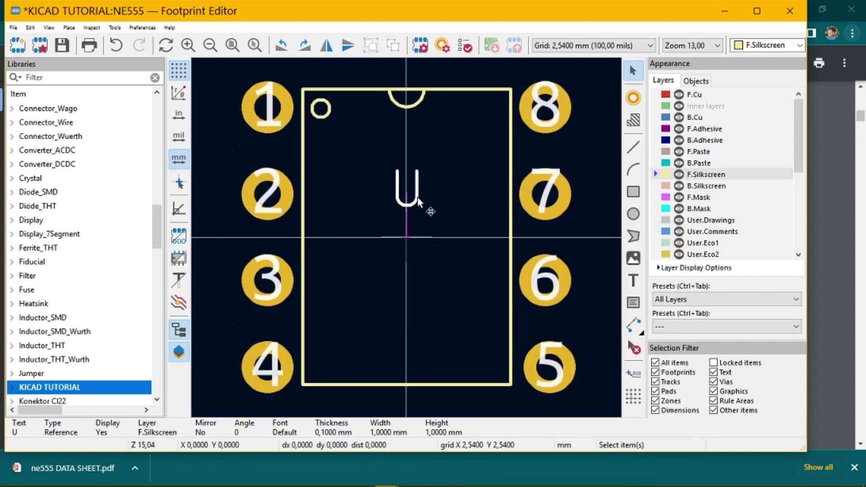
{"action": "left_click_drag", "start_coordinate": [415, 197], "coordinate": [409, 225]}
{"action": "scroll", "coordinate": [411, 239], "scroll_direction": "down", "scroll_amount": 3}
- Move the NE555 value text inside the outline, below the U reference
{"action": "scroll", "coordinate": [407, 262], "scroll_direction": "up", "scroll_amount": 2}
{"action": "left_click", "coordinate": [377, 273]}
{"action": "left_click_drag", "start_coordinate": [377, 273], "coordinate": [351, 181]}
- Delete the ${REFERENCE} text below the outline
{"action": "left_click", "coordinate": [381, 302]}
{"action": "right_click", "coordinate": [383, 301]}
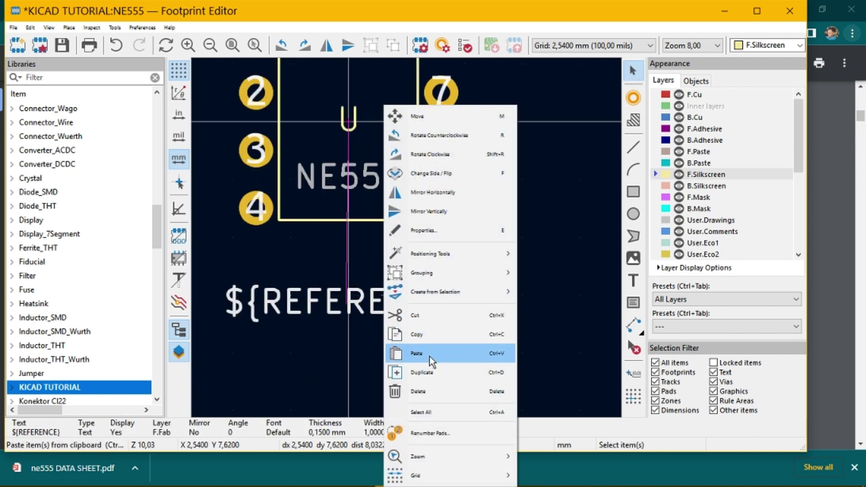
{"action": "left_click", "coordinate": [433, 392]}
{"action": "scroll", "coordinate": [440, 201], "scroll_direction": "down", "scroll_amount": 3}
{"action": "scroll", "coordinate": [304, 134], "scroll_direction": "up", "scroll_amount": 2}
{"action": "scroll", "coordinate": [518, 270], "scroll_direction": "down", "scroll_amount": 1}
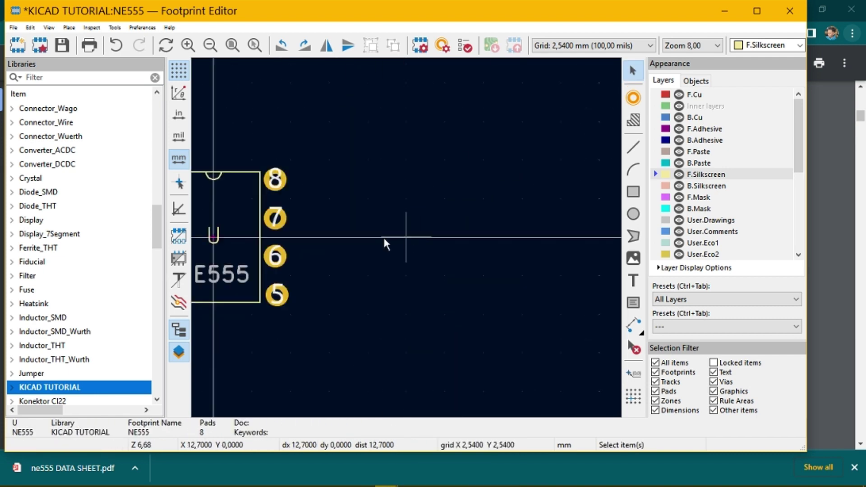
{"action": "scroll", "coordinate": [293, 237], "scroll_direction": "down", "scroll_amount": 1}
- Inspect the revised footprint at an angle in the 3D Viewer
{"action": "key", "text": "alt+3"}
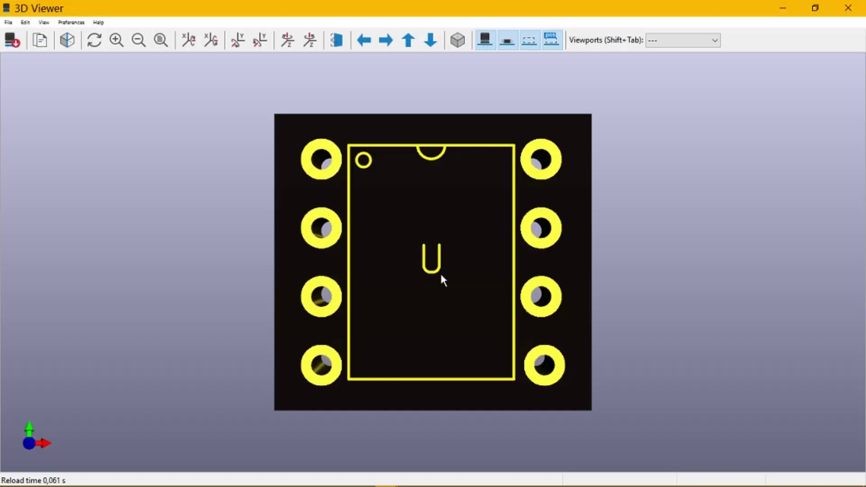
{"action": "scroll", "coordinate": [358, 301], "scroll_direction": "up", "scroll_amount": 2}
{"action": "left_click_drag", "start_coordinate": [358, 302], "coordinate": [437, 243]}
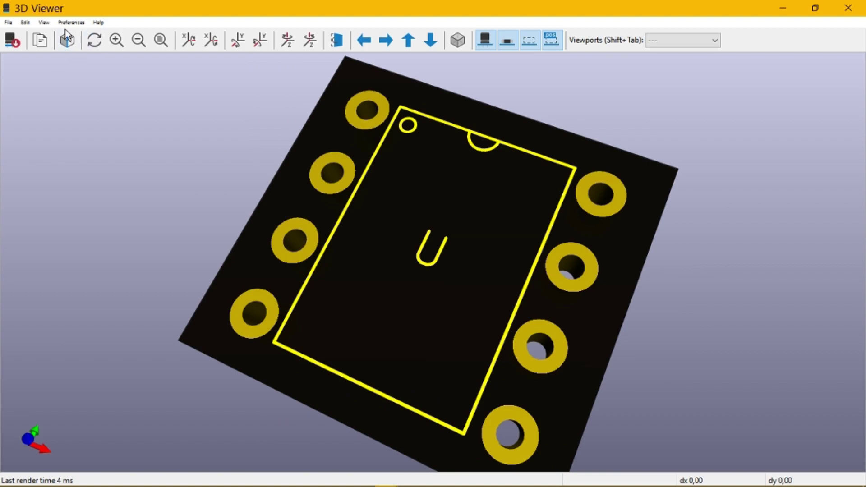